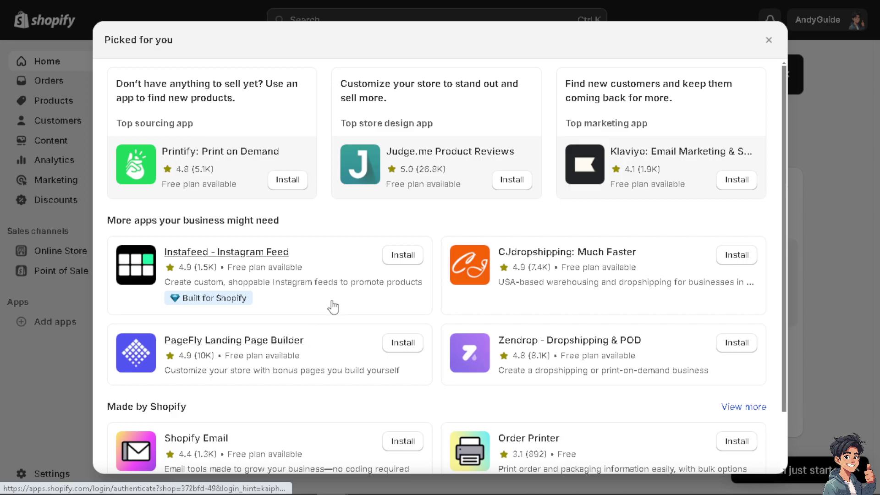
pyautogui.scroll(-2, 334, 308)
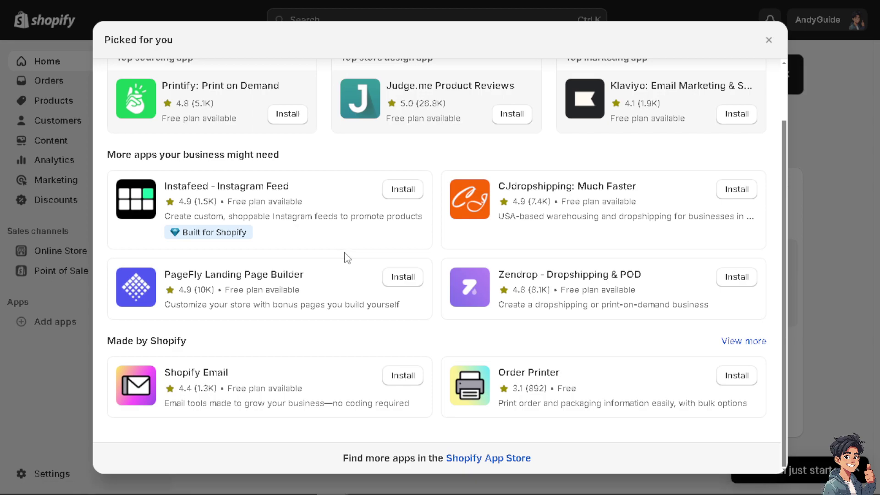
pyautogui.scroll(2, 347, 258)
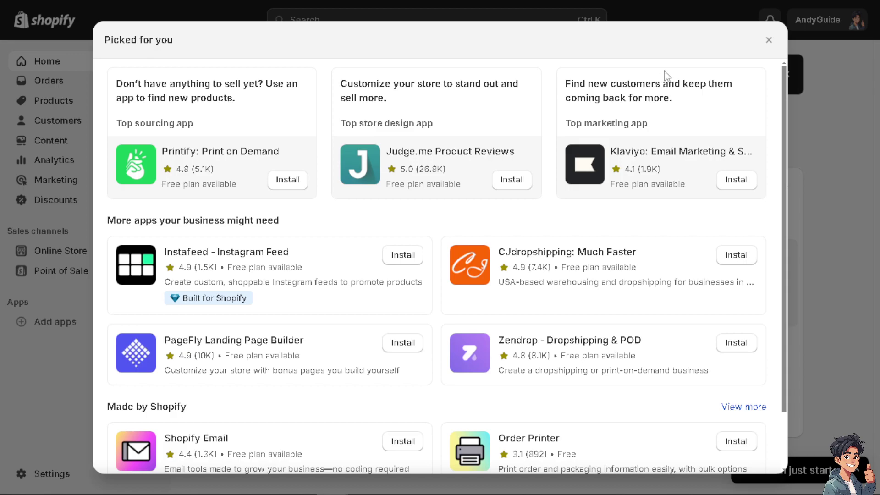
# Step: Close the 'Picked for you' recommended apps pop-up to return to the admin home
pyautogui.click(768, 41)
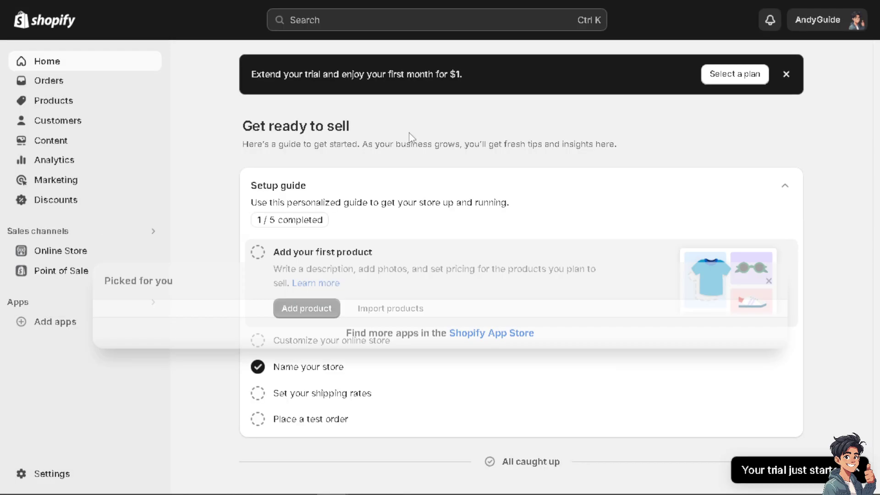
# Step: Go to Online Store themes and customize the live Dawn theme
pyautogui.click(66, 255)
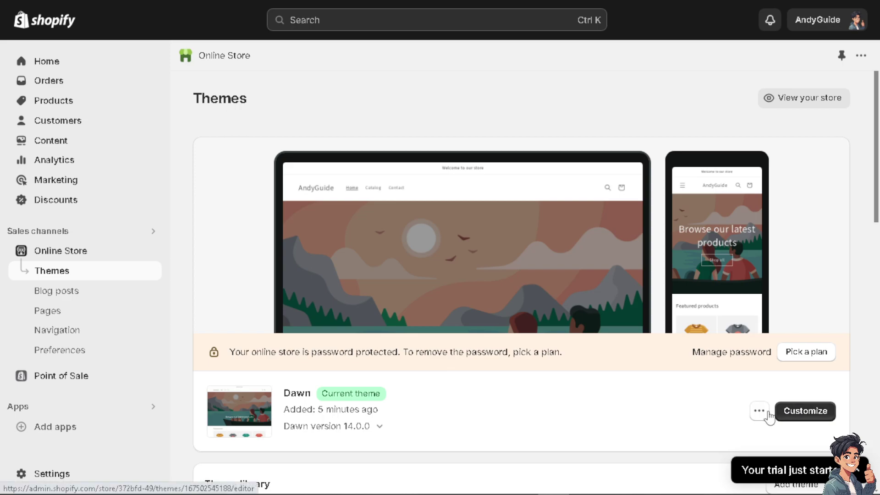
pyautogui.click(803, 417)
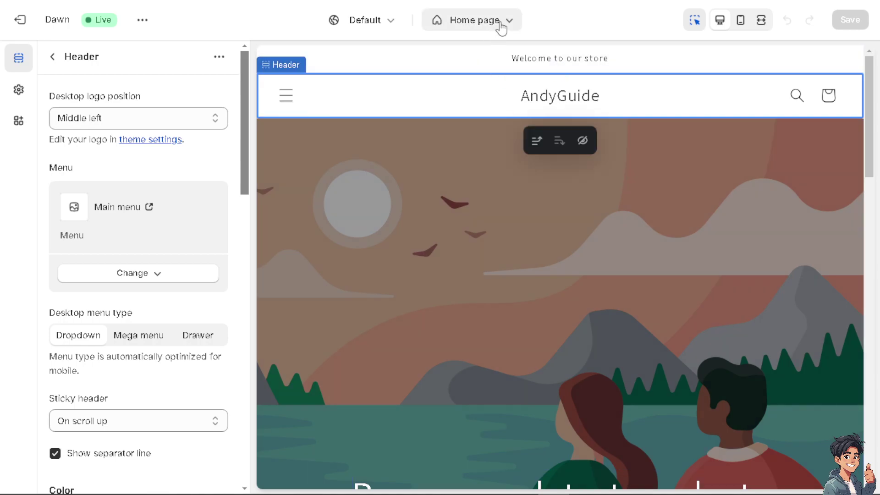
# Step: Switch the theme editor from Home page to Products > Default product template
pyautogui.click(501, 25)
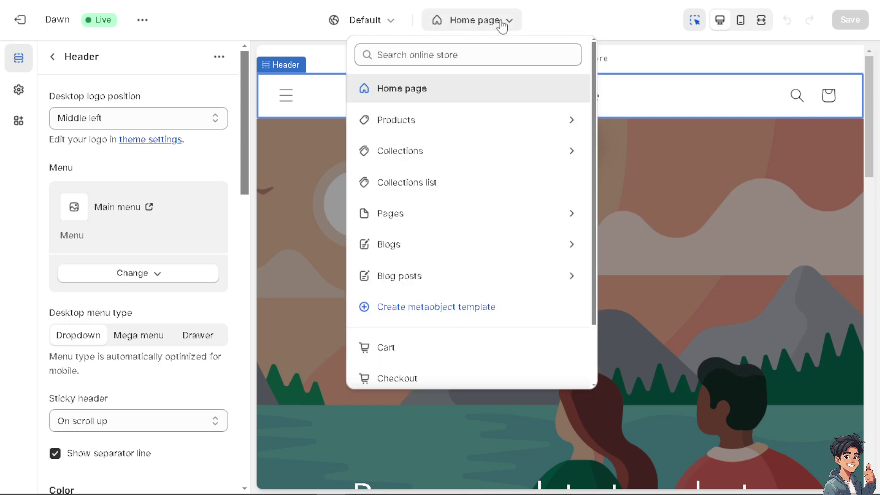
pyautogui.click(444, 122)
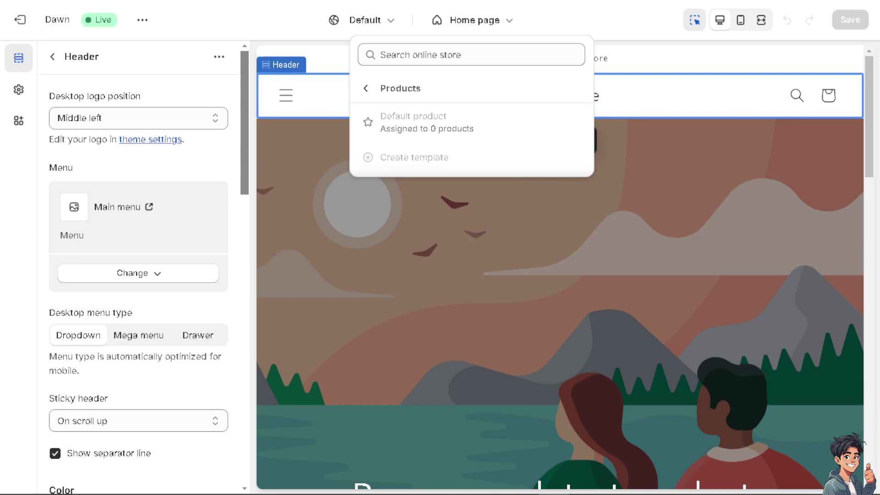
pyautogui.click(334, 147)
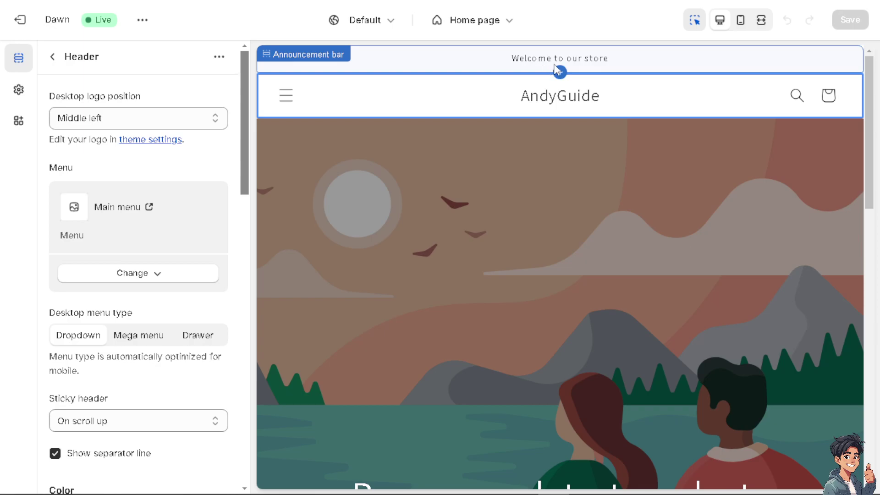
pyautogui.click(494, 21)
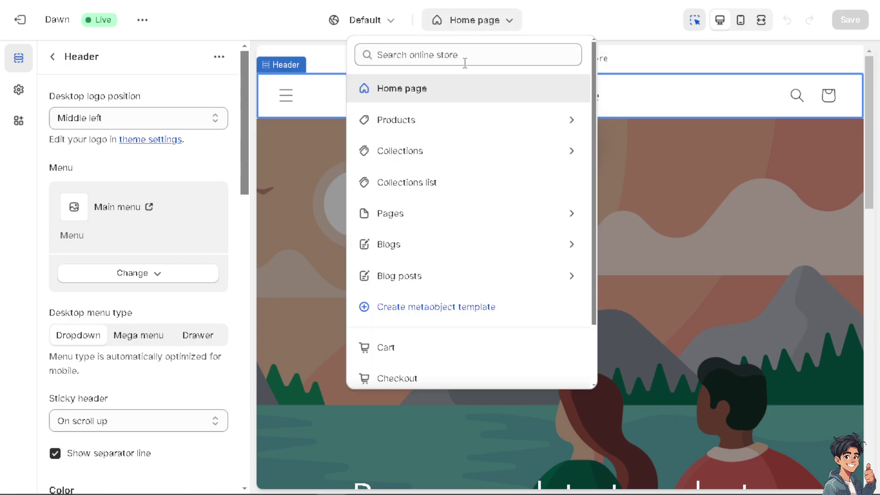
pyautogui.click(416, 126)
pyautogui.click(415, 125)
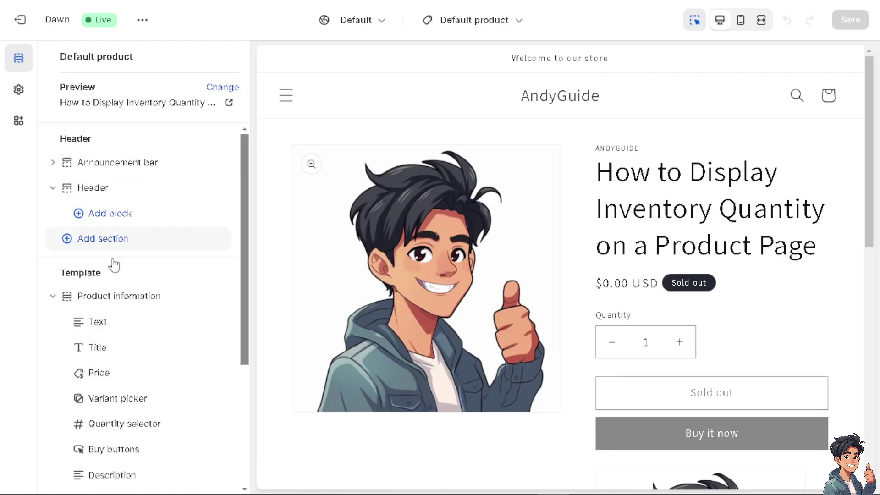
# Step: Add an Inventory status block to Product information and move it above the title
pyautogui.moveTo(102, 325); pyautogui.dragTo(114, 303)
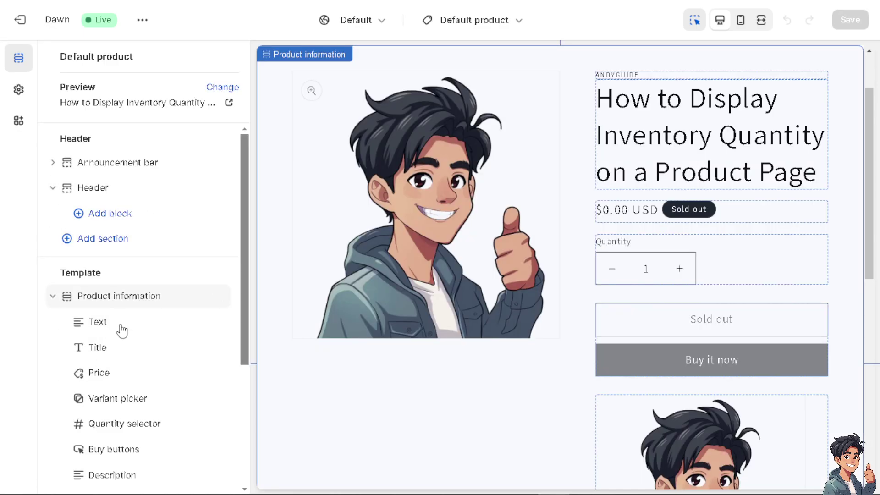
pyautogui.scroll(-2, 121, 333)
pyautogui.click(105, 399)
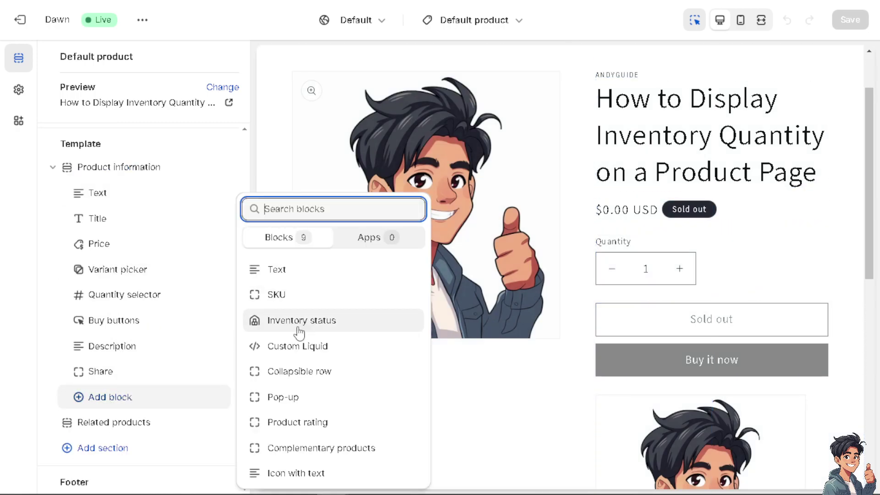
pyautogui.click(299, 323)
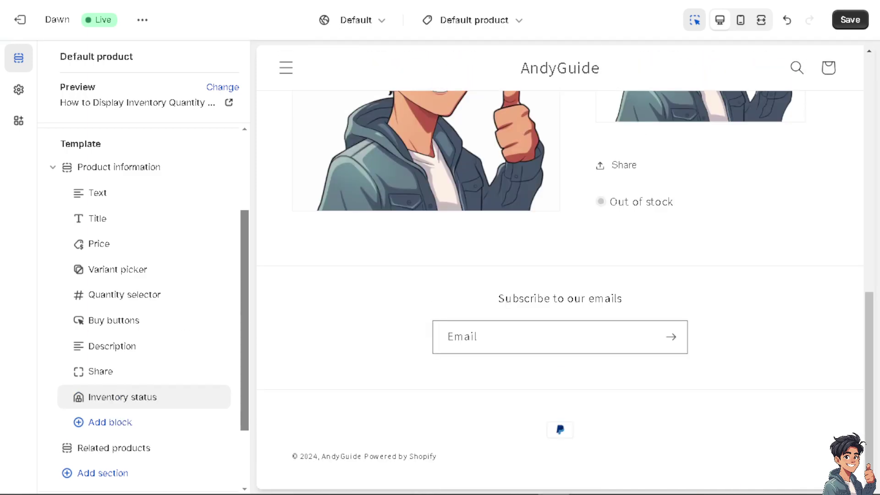
pyautogui.moveTo(123, 397)
pyautogui.moveTo(118, 402)
pyautogui.mouseDown()
pyautogui.moveTo(112, 228)
pyautogui.moveTo(82, 293)
pyautogui.moveTo(125, 303)
pyautogui.mouseUp()
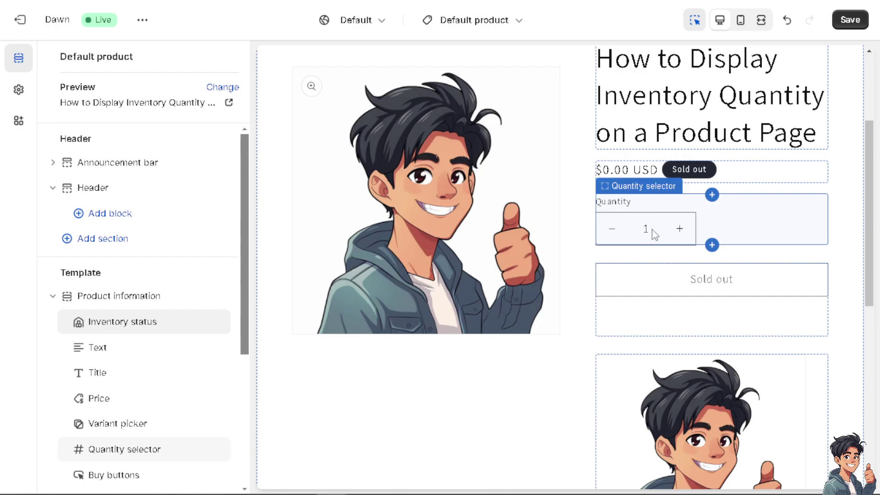
# Step: Raise the preview quantity picker to 11 on the Sold out product
pyautogui.click(681, 232)
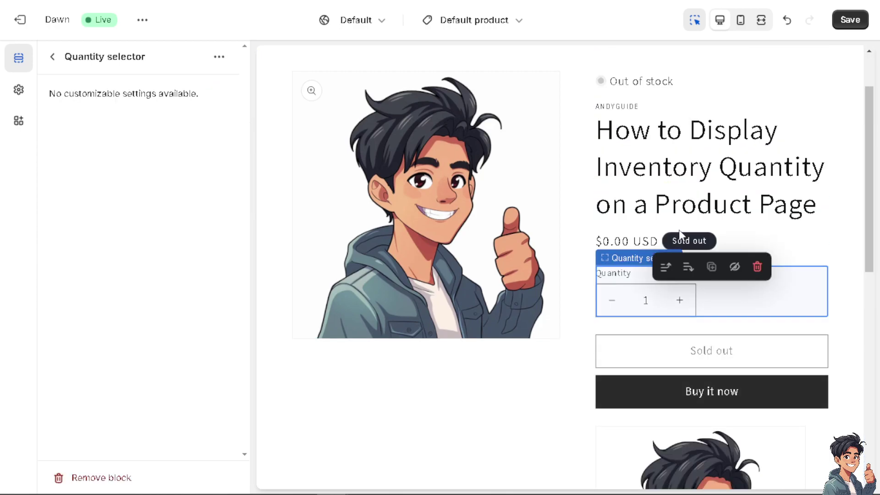
pyautogui.click(680, 302)
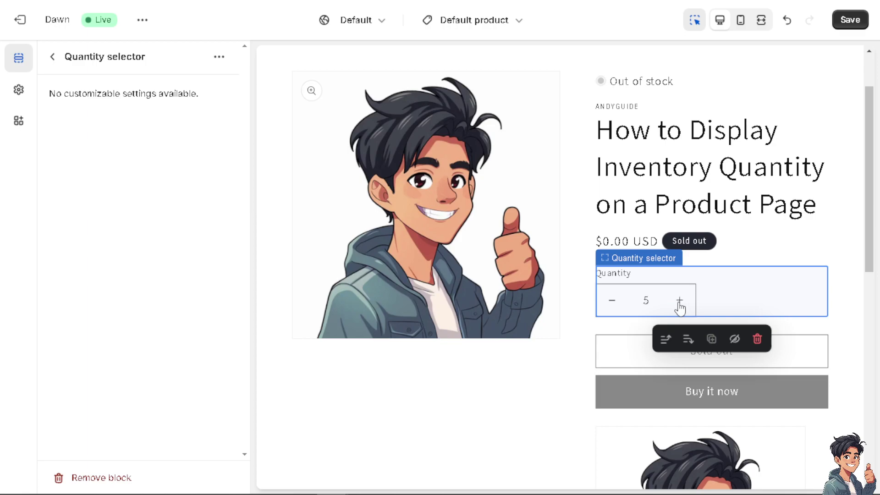
pyautogui.click(680, 303)
pyautogui.click(680, 303)
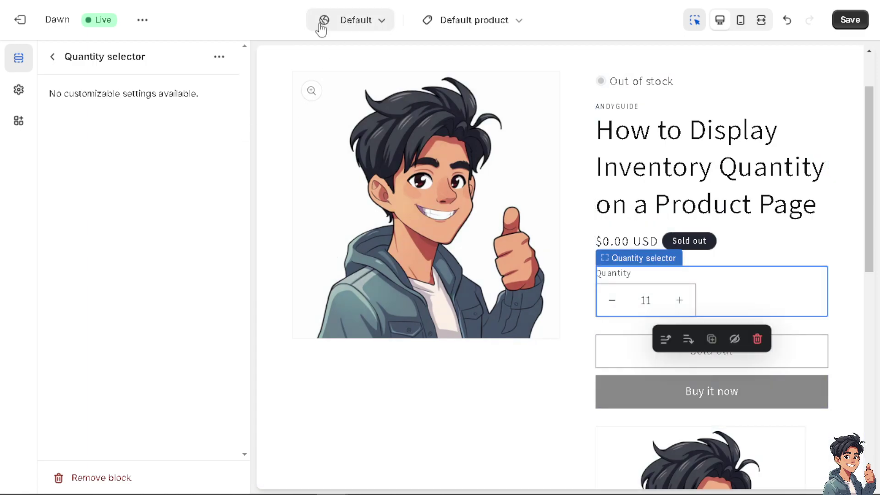
# Step: Check the theme options menu, then preview the product page at mobile width
pyautogui.click(144, 25)
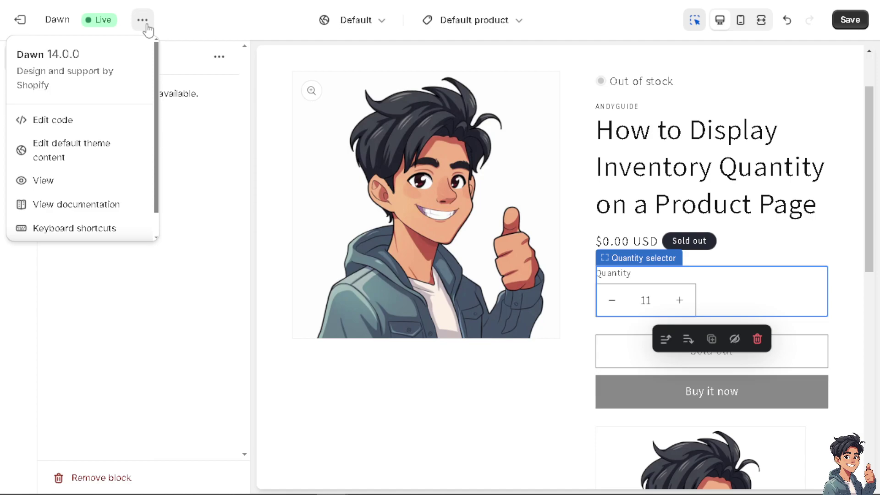
pyautogui.click(725, 28)
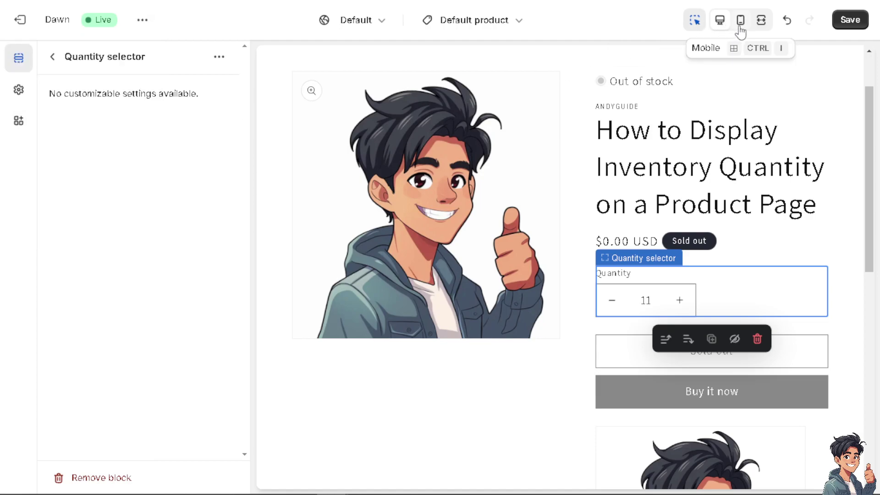
pyautogui.click(741, 21)
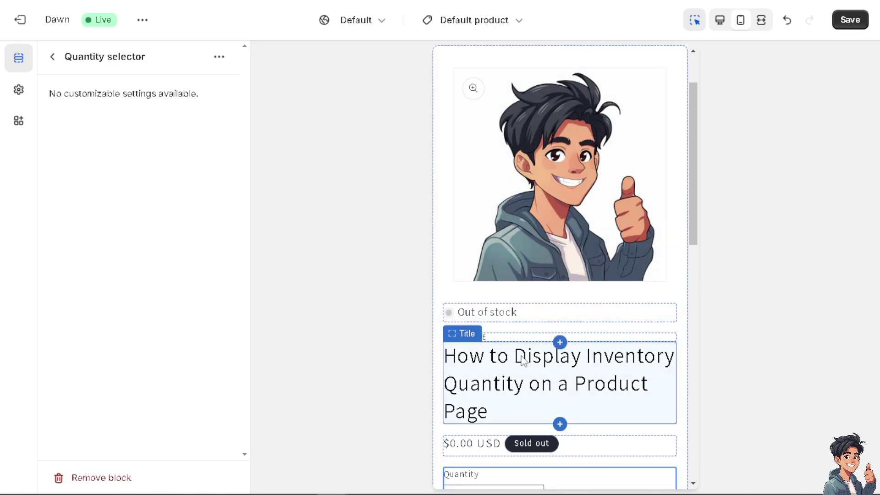
pyautogui.scroll(-2, 523, 364)
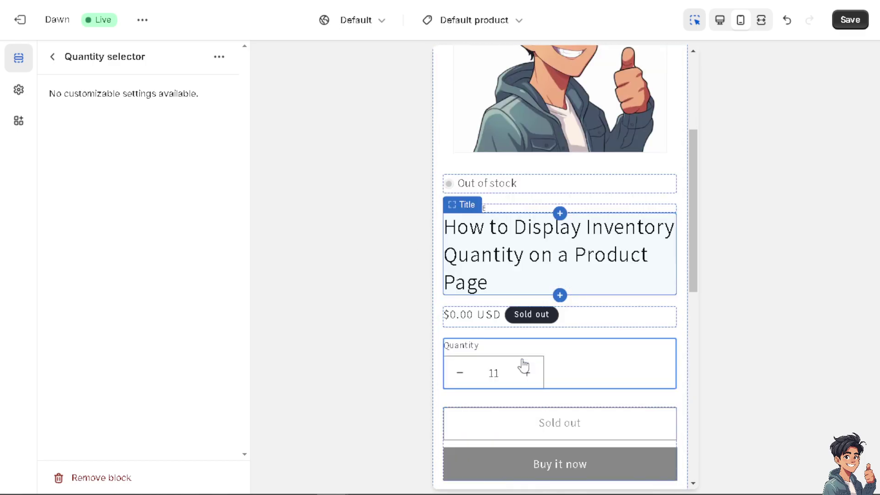
# Step: Expand the product preview to fullscreen at desktop width and look over the page
pyautogui.click(762, 22)
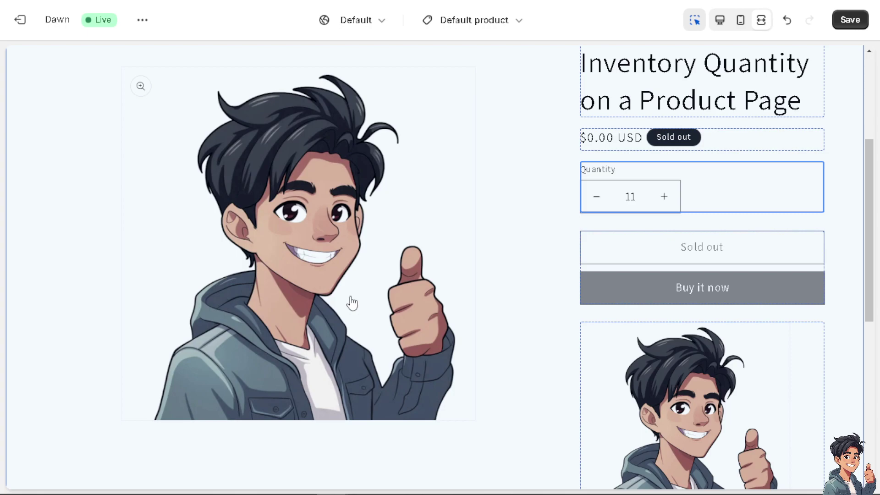
pyautogui.scroll(-2, 351, 302)
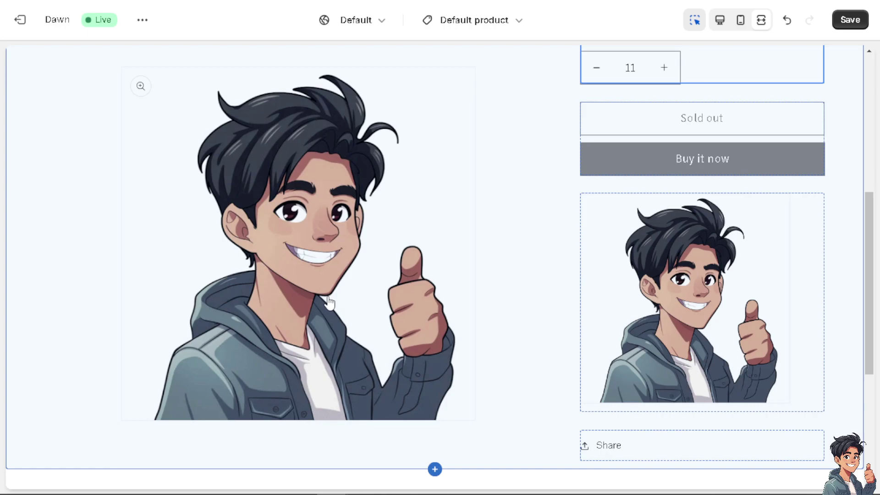
pyautogui.scroll(-2, 323, 300)
pyautogui.scroll(1, 310, 299)
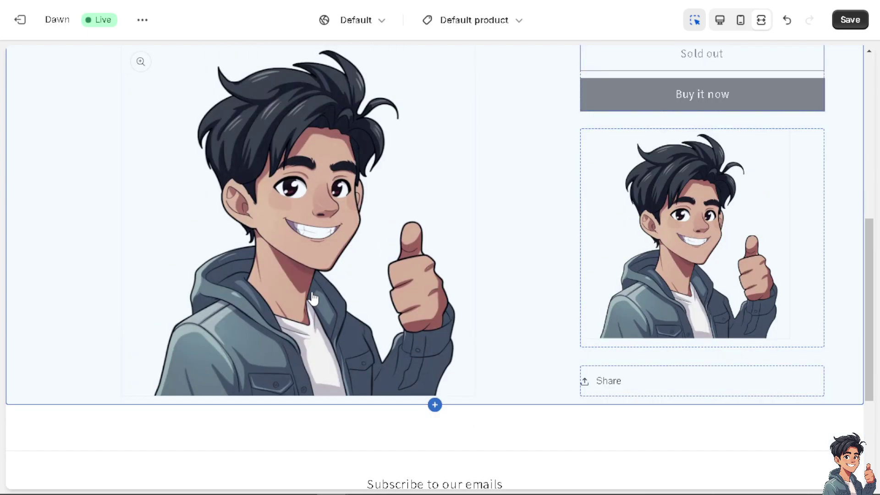
pyautogui.scroll(4, 309, 296)
pyautogui.scroll(1, 313, 291)
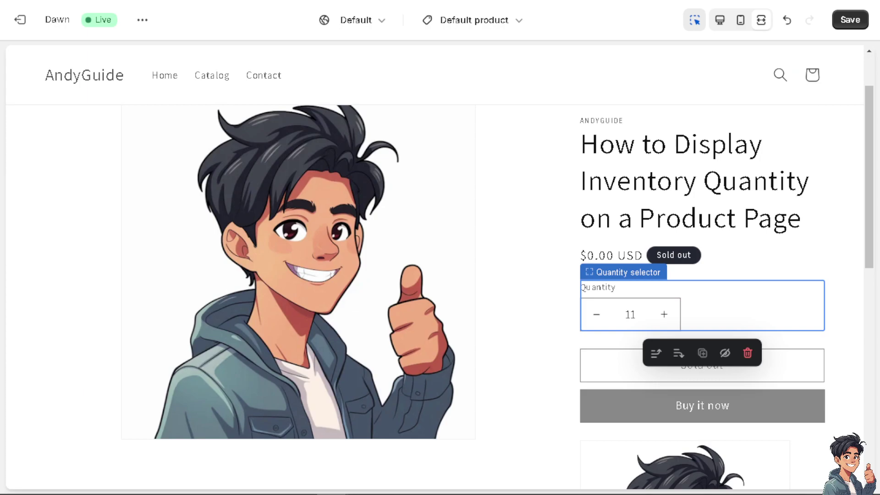